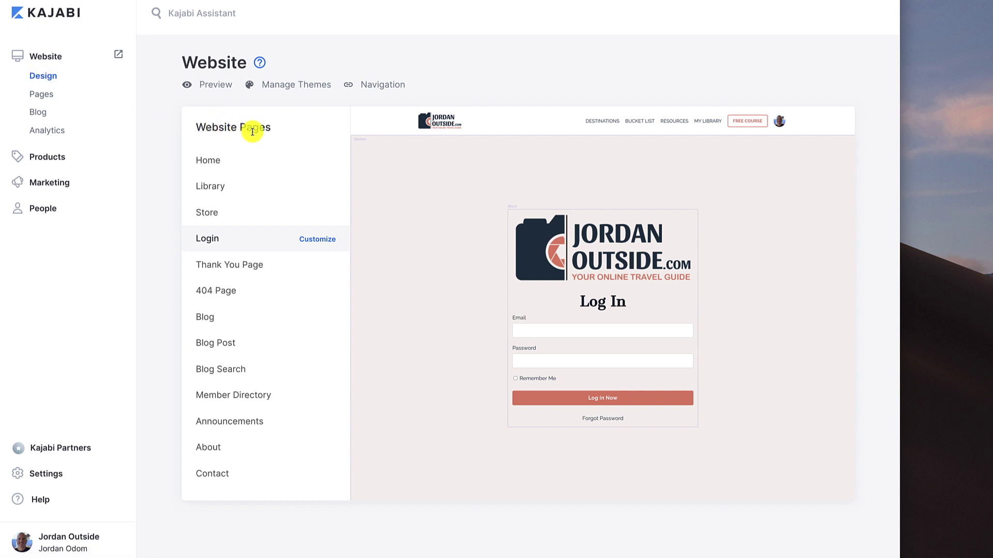
# Open the Login page from the Website Pages list for customizing.
pyautogui.click(320, 240)
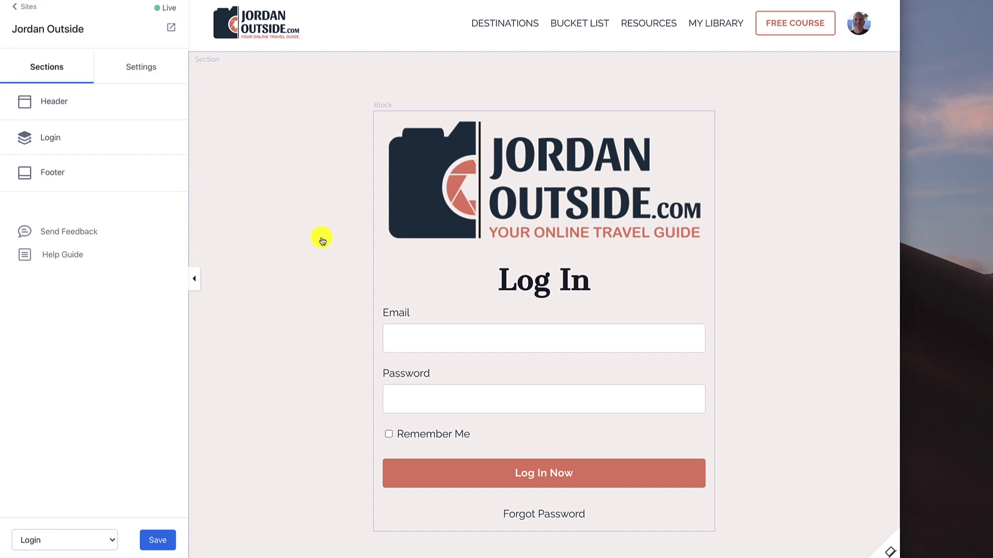
# Open the Login section settings and toggle Show Image off and on, keeping the logo visible.
pyautogui.moveTo(320, 240)
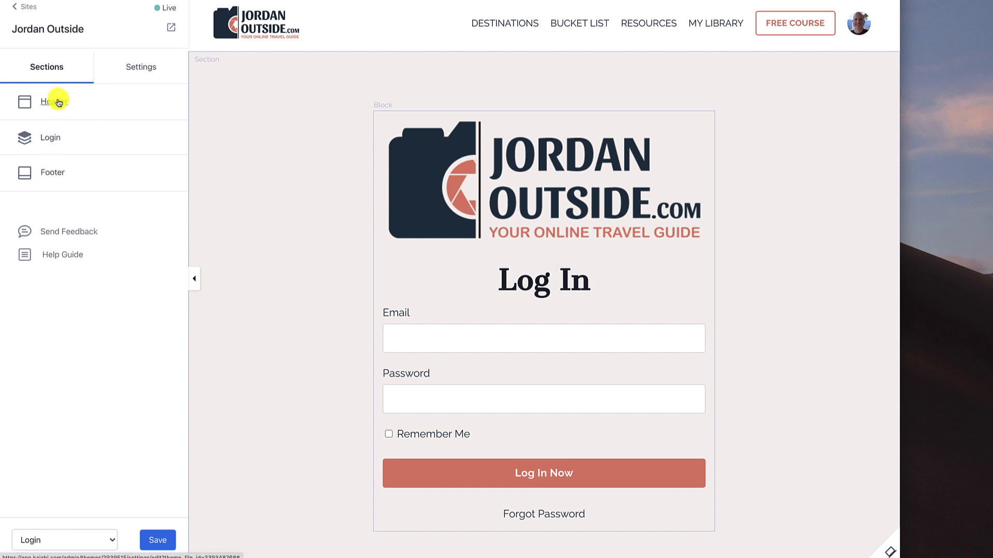
pyautogui.click(51, 138)
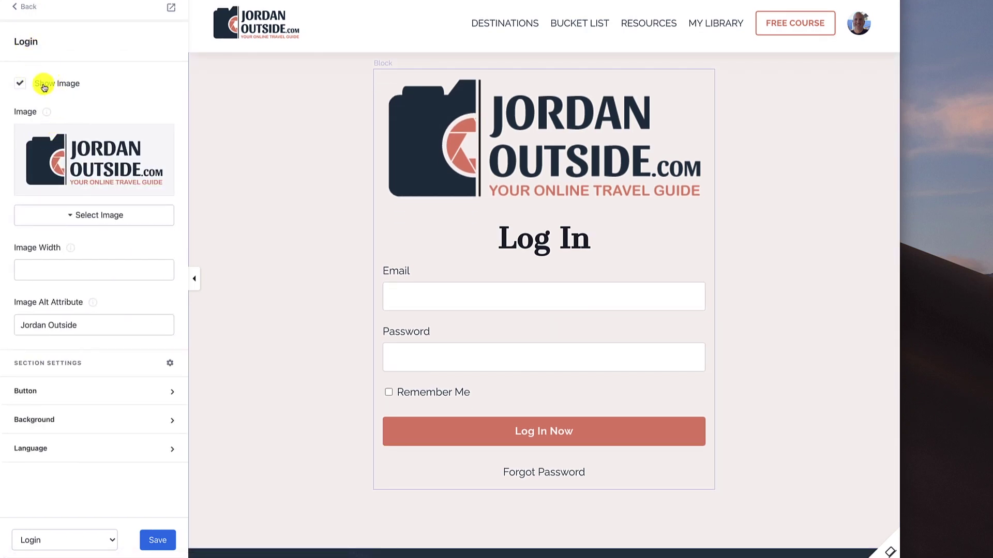
pyautogui.click(20, 85)
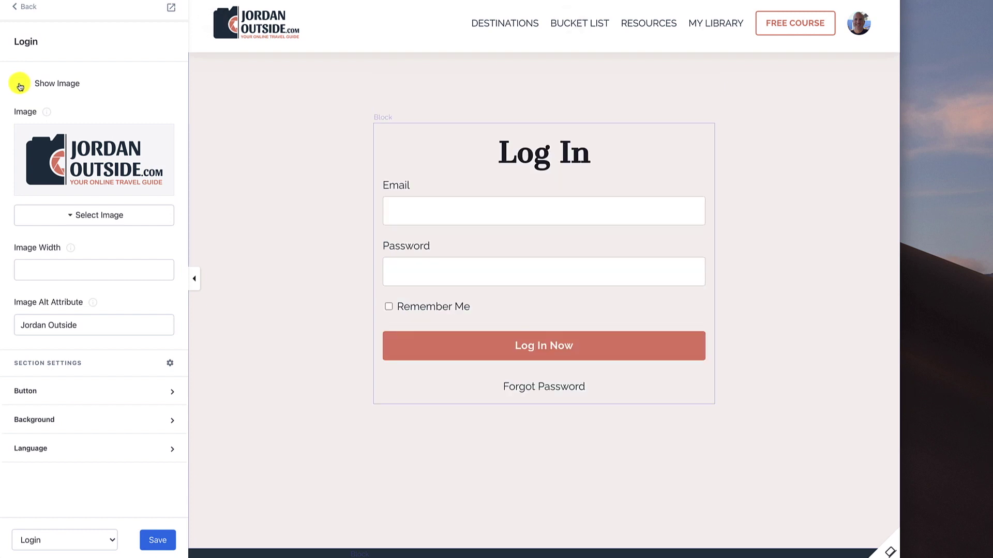
pyautogui.click(20, 84)
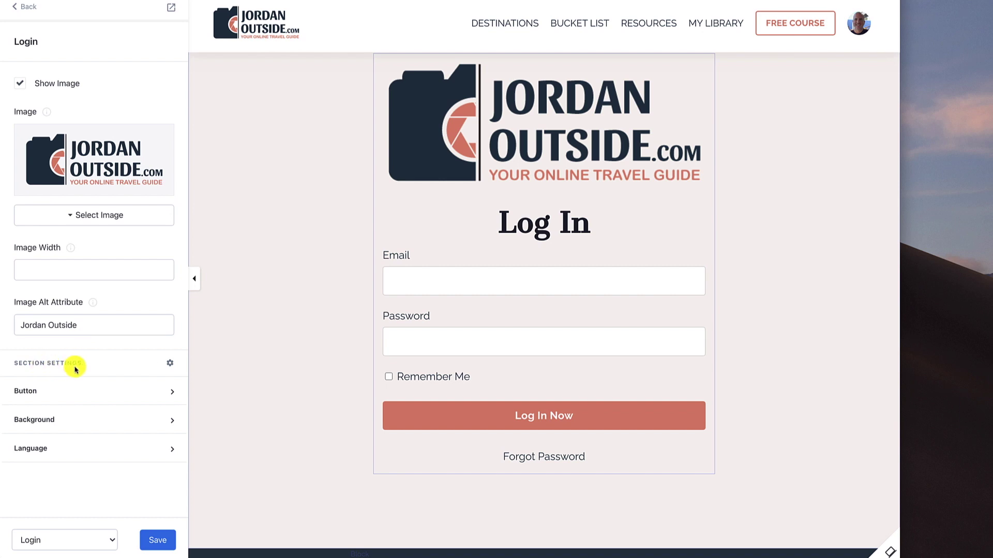
pyautogui.click(172, 394)
# Set the Log In Now button's Button Style to Solid.
pyautogui.scroll(-2, 155, 398)
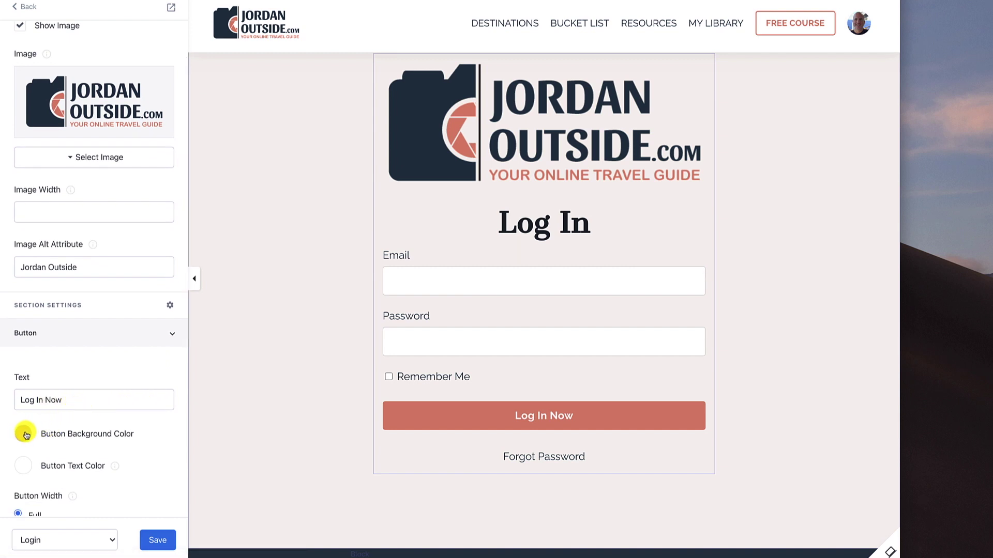
pyautogui.scroll(-2, 23, 435)
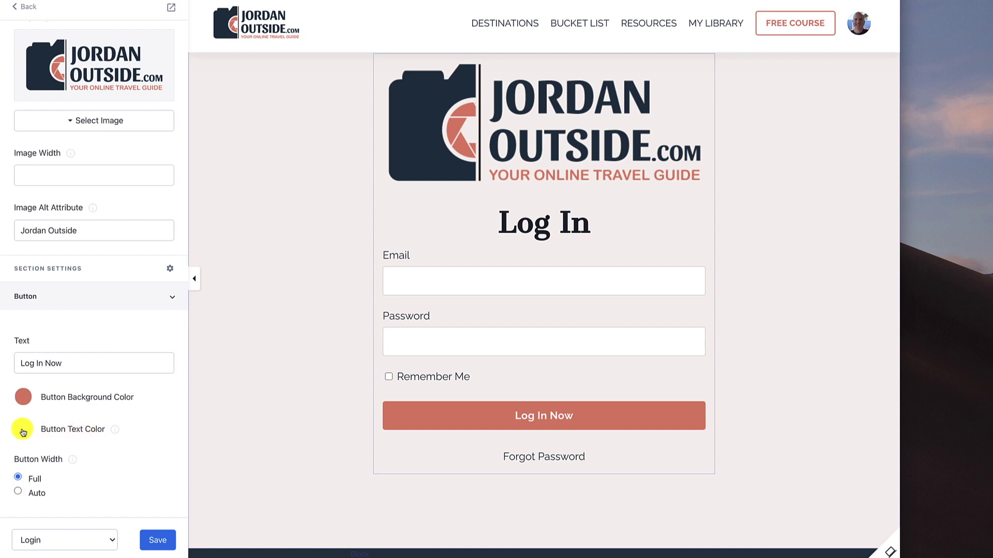
pyautogui.scroll(-3, 37, 434)
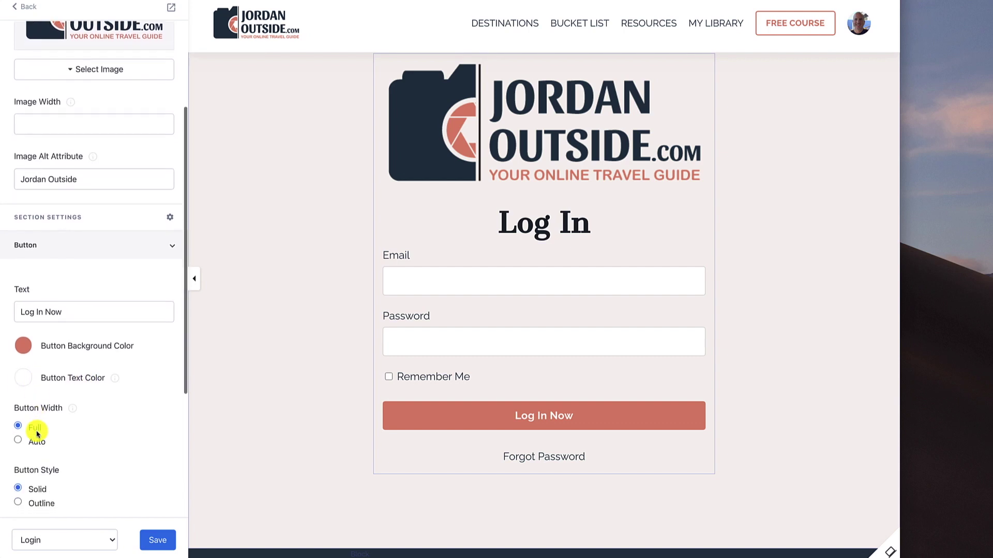
pyautogui.scroll(-2, 66, 427)
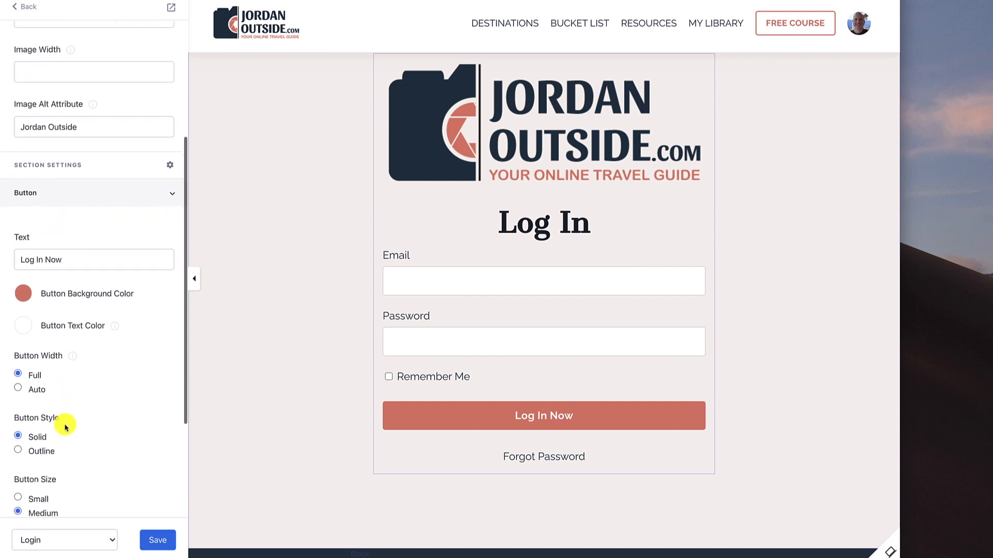
pyautogui.scroll(-2, 42, 436)
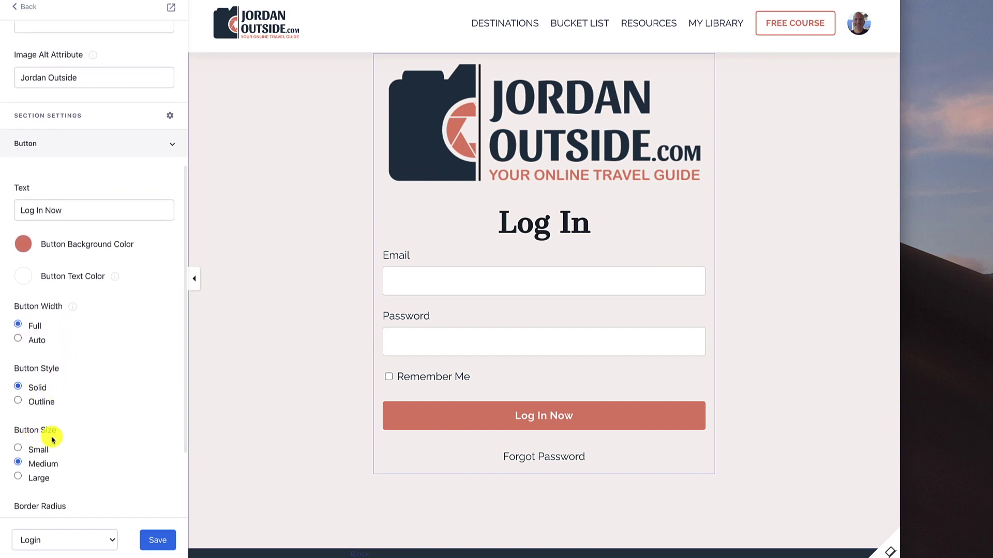
pyautogui.click(18, 388)
pyautogui.scroll(-3, 18, 388)
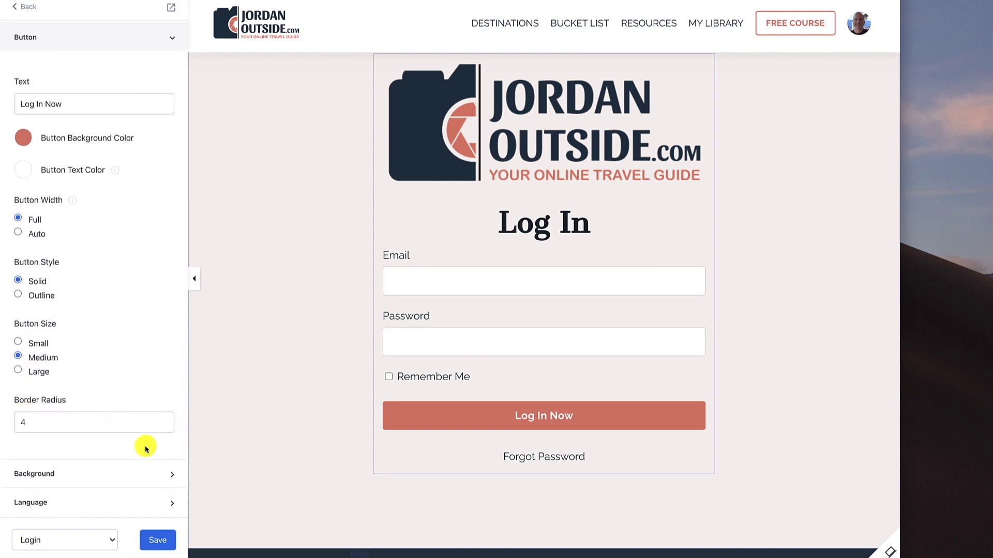
pyautogui.click(170, 474)
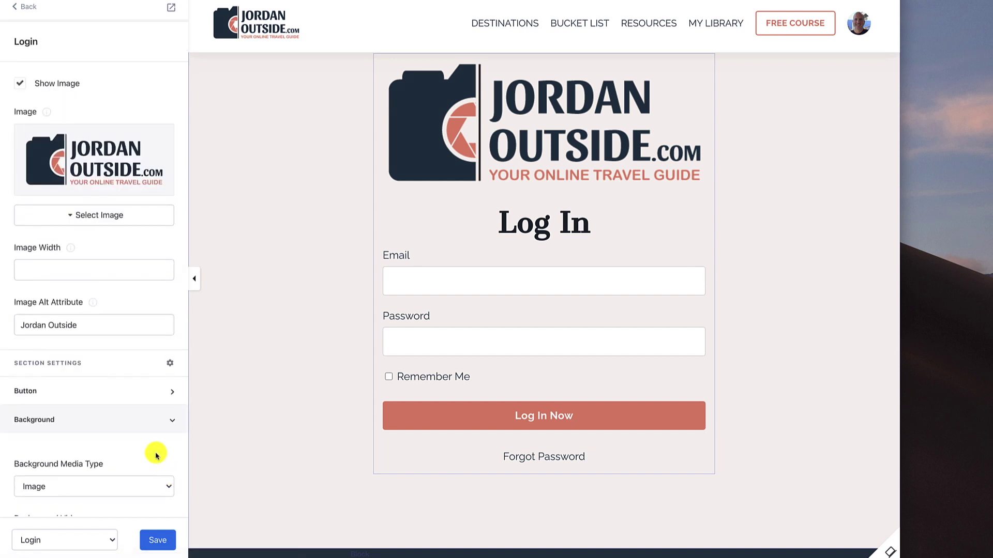
pyautogui.scroll(-5, 137, 423)
pyautogui.scroll(-2, 137, 424)
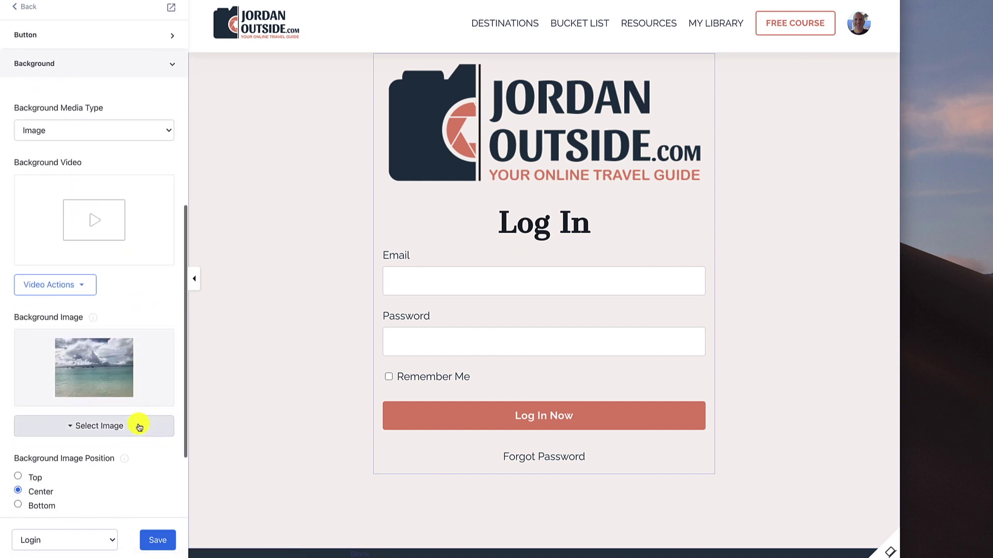
pyautogui.click(60, 132)
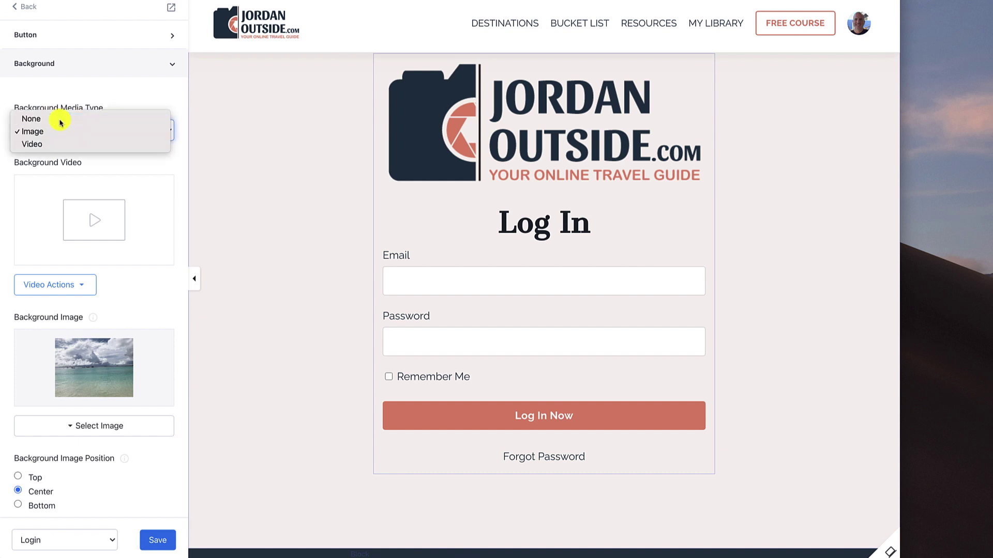
pyautogui.click(60, 121)
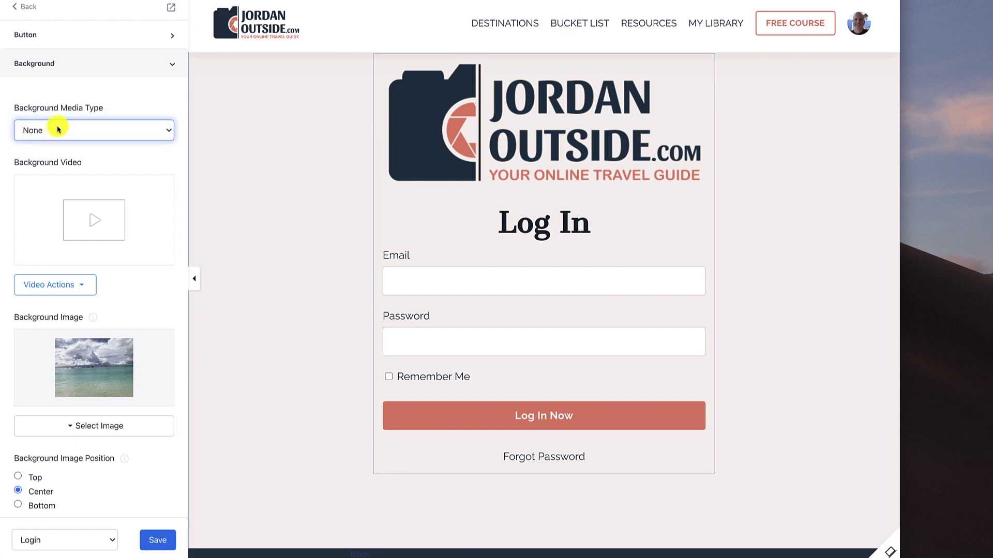
pyautogui.click(58, 129)
pyautogui.click(58, 141)
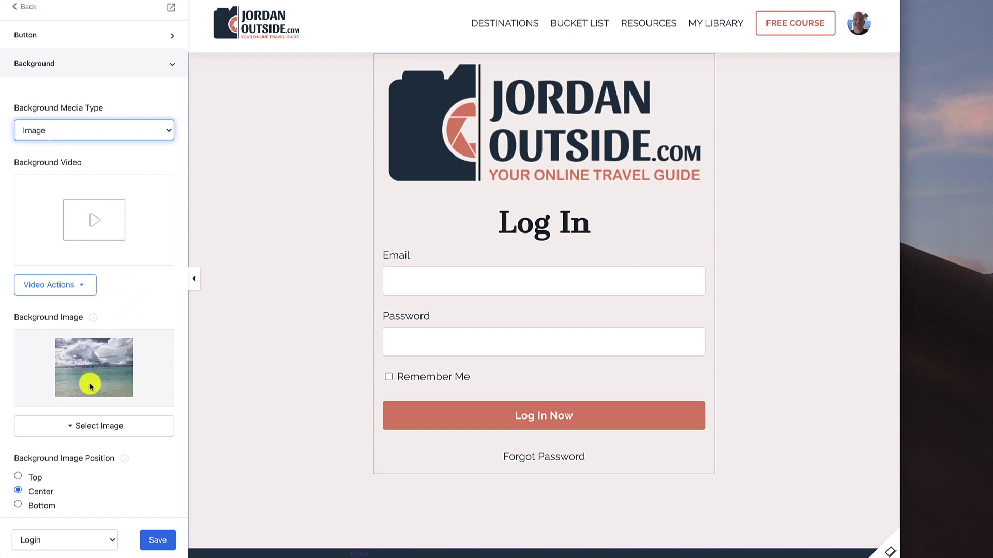
pyautogui.scroll(-3, 90, 386)
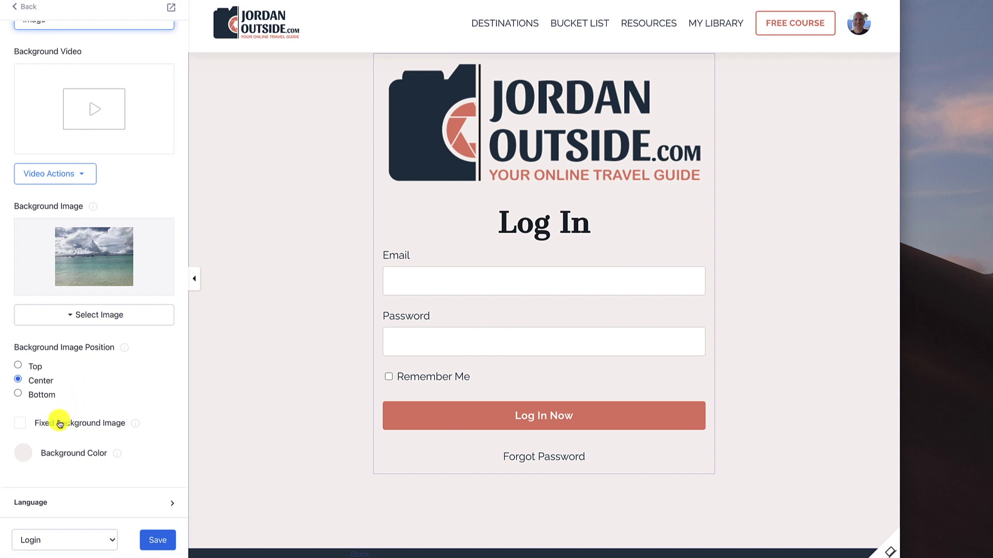
# Clear the login section's background colour, exposing the beach photo background.
pyautogui.click(24, 457)
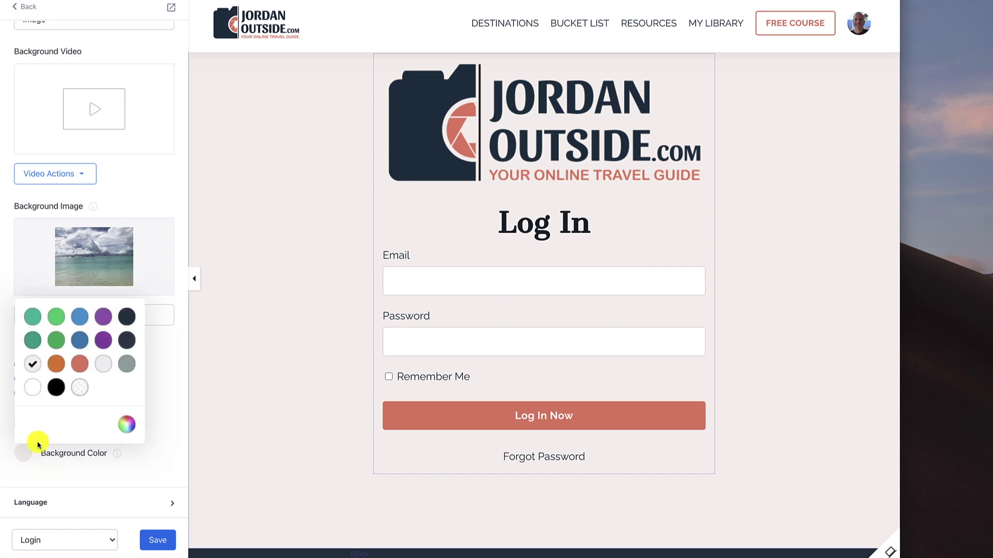
pyautogui.click(80, 389)
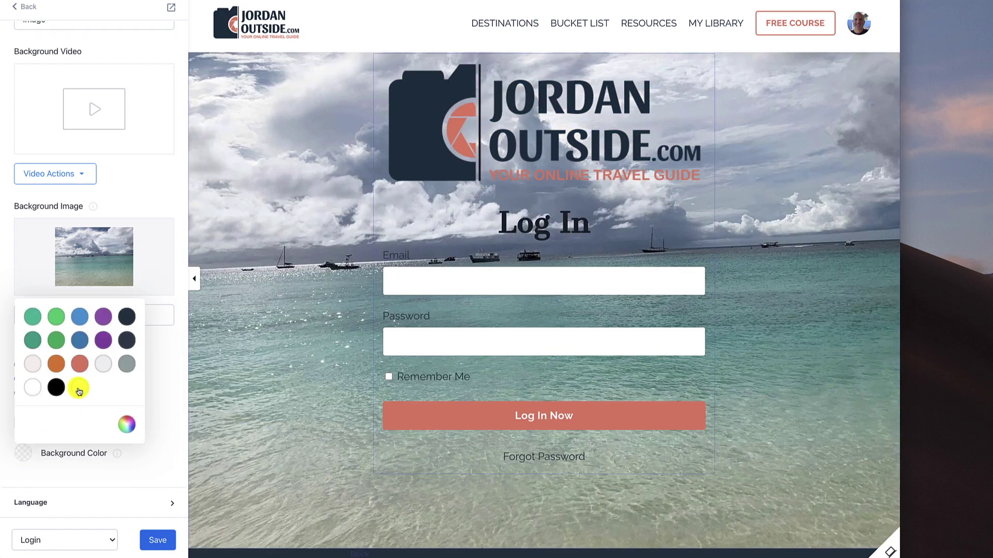
pyautogui.scroll(3, 266, 376)
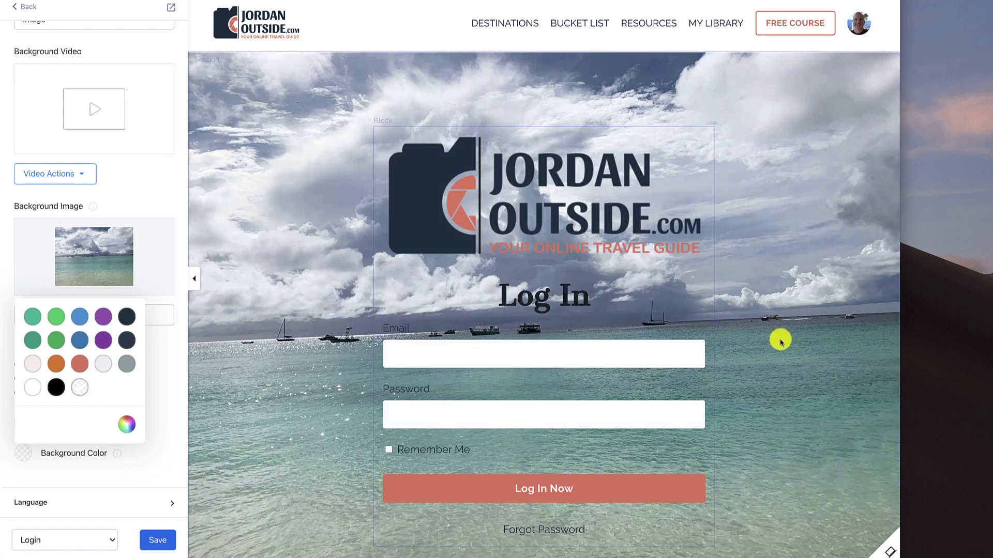
pyautogui.scroll(-2, 781, 341)
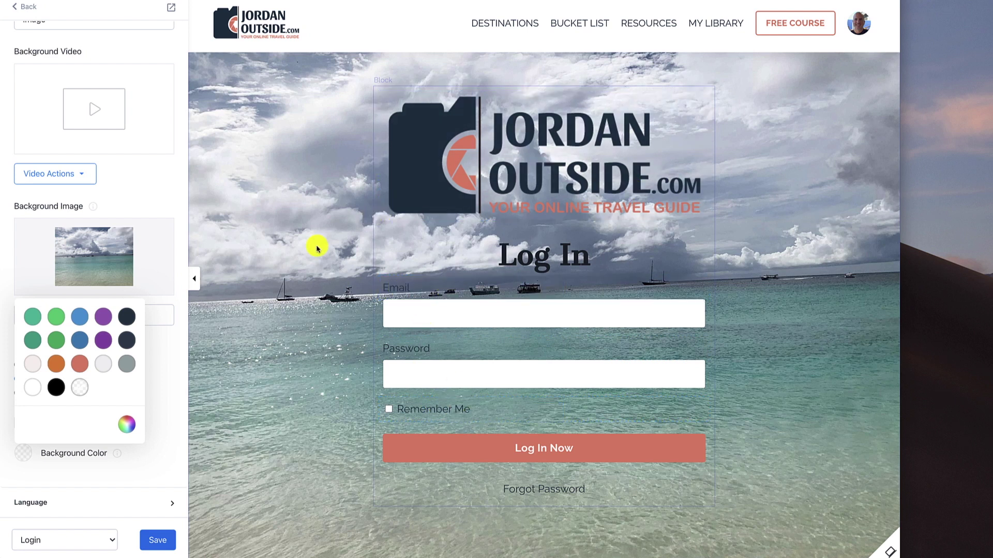
pyautogui.scroll(1, 317, 248)
pyautogui.scroll(-3, 317, 248)
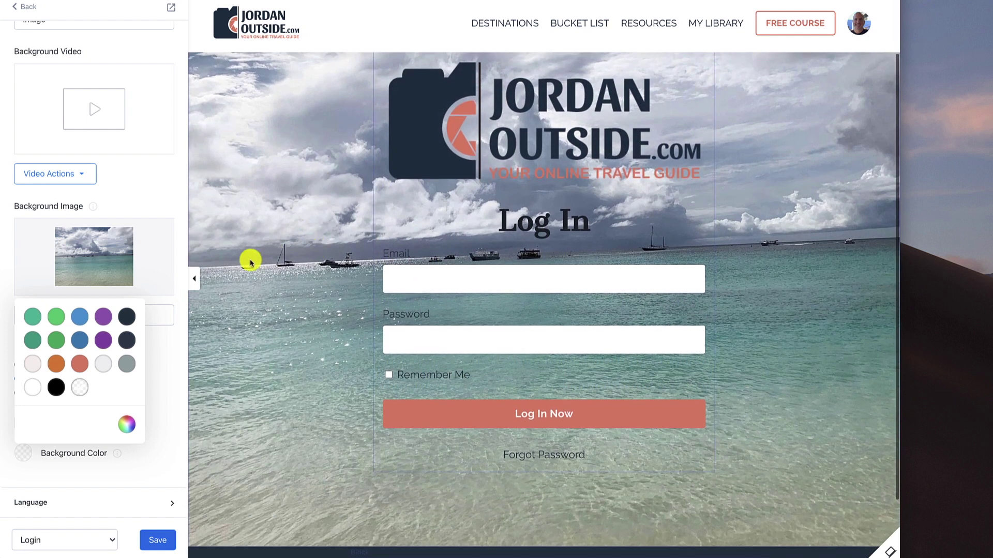
pyautogui.click(164, 368)
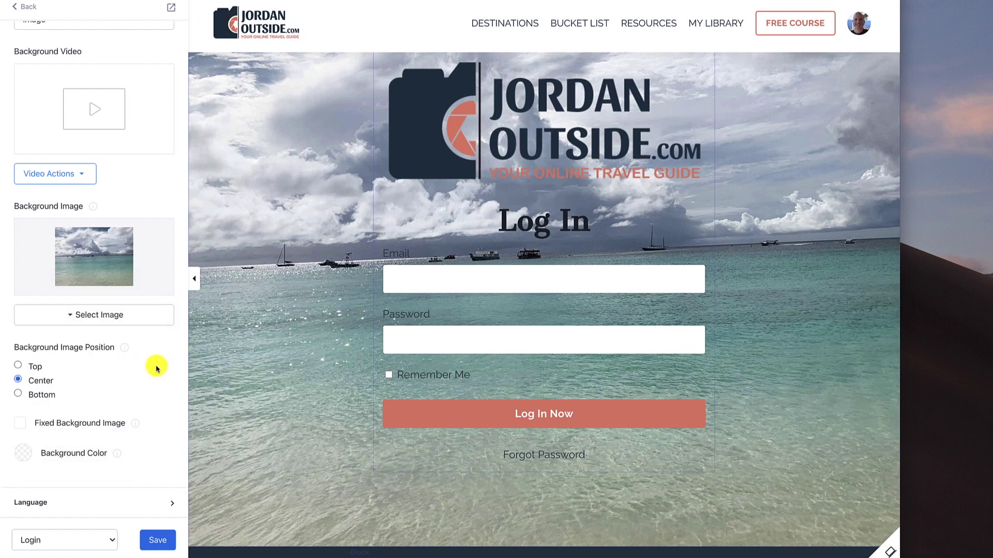
pyautogui.scroll(1, 143, 368)
pyautogui.scroll(4, 142, 369)
# Set Background Media Type to None and choose the light blush background colour swatch.
pyautogui.click(79, 126)
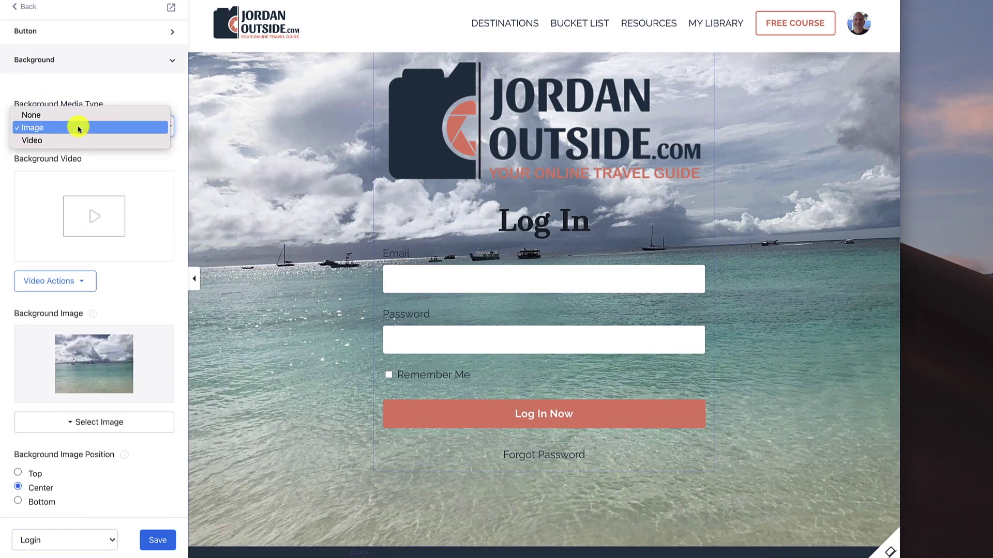
pyautogui.click(76, 119)
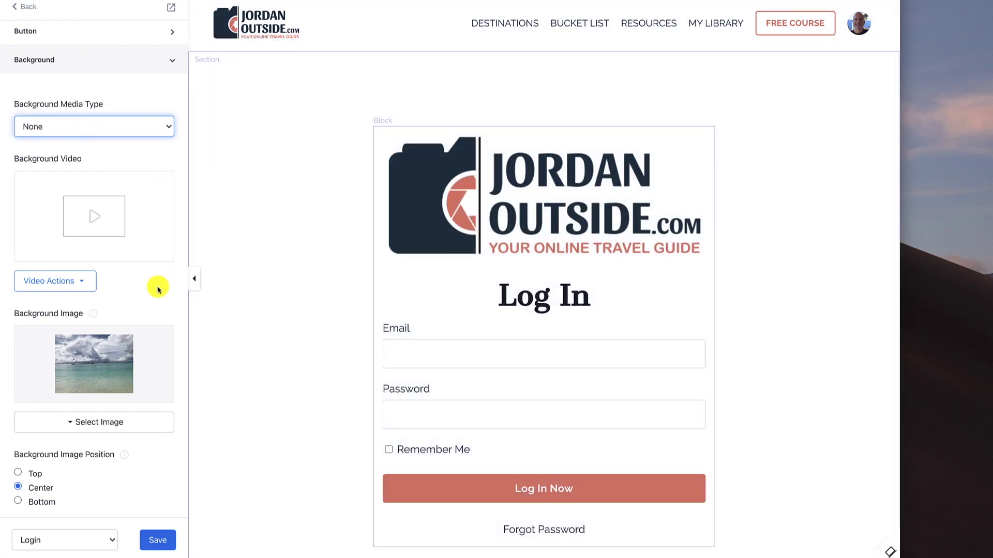
pyautogui.scroll(-5, 157, 287)
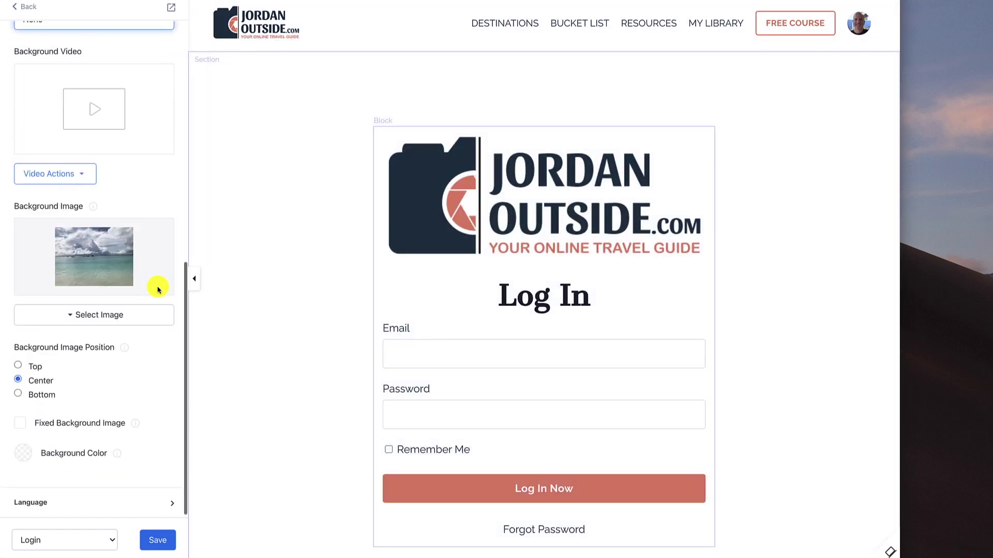
pyautogui.click(24, 454)
pyautogui.click(31, 367)
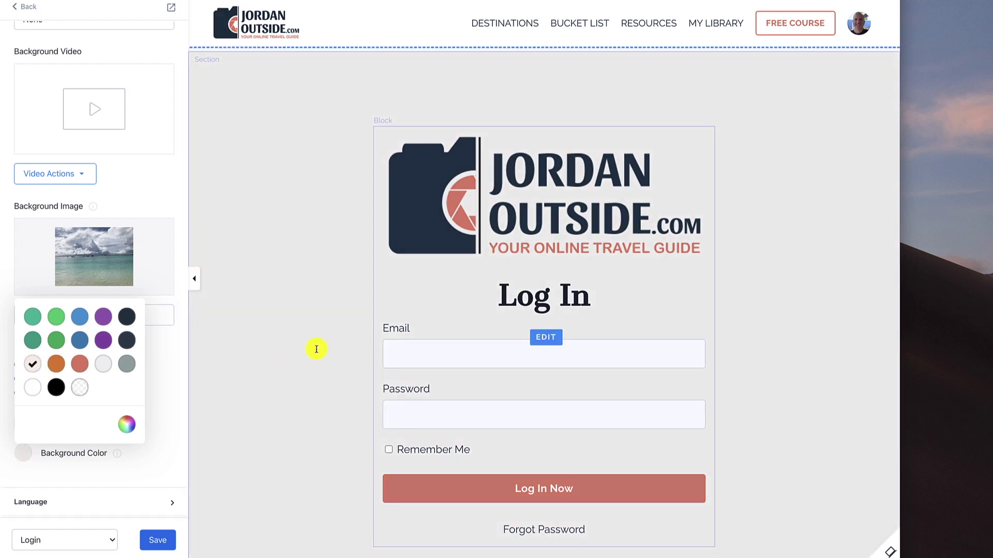
pyautogui.scroll(-3, 270, 419)
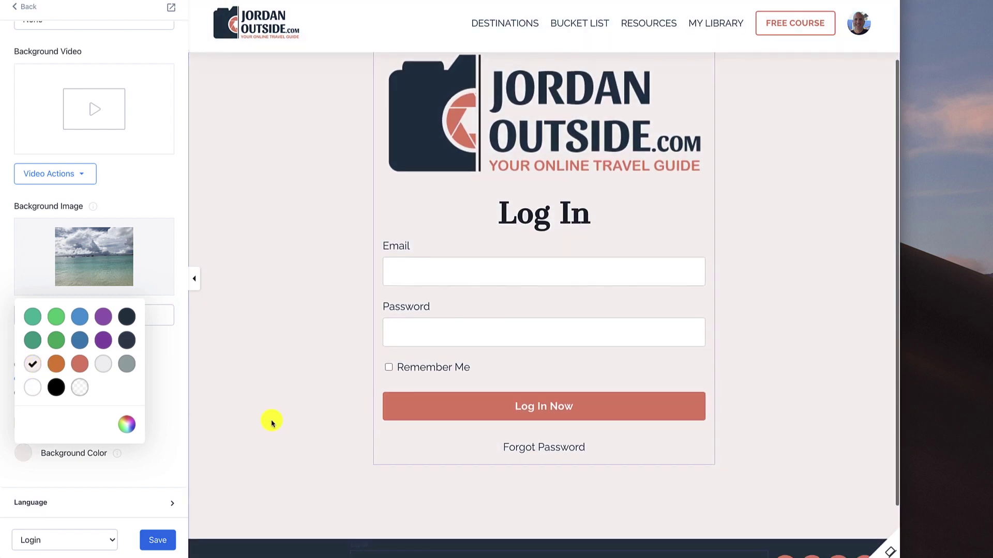
pyautogui.click(160, 401)
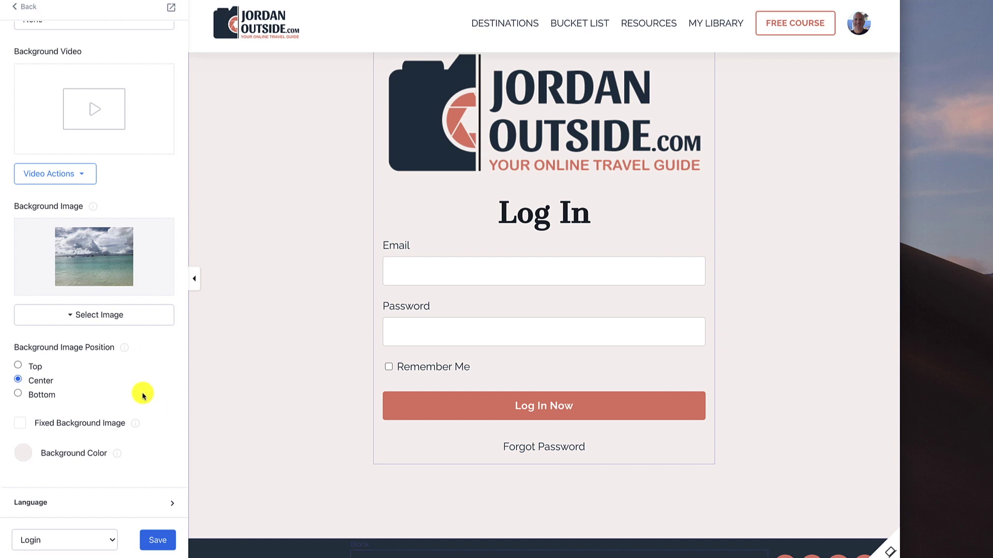
pyautogui.scroll(2, 142, 393)
pyautogui.scroll(-2, 143, 393)
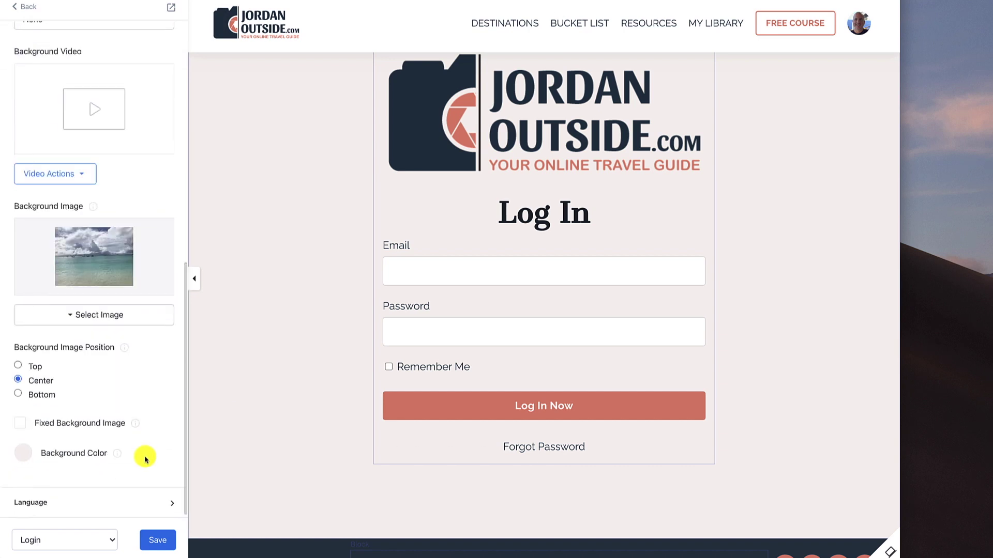
pyautogui.click(172, 505)
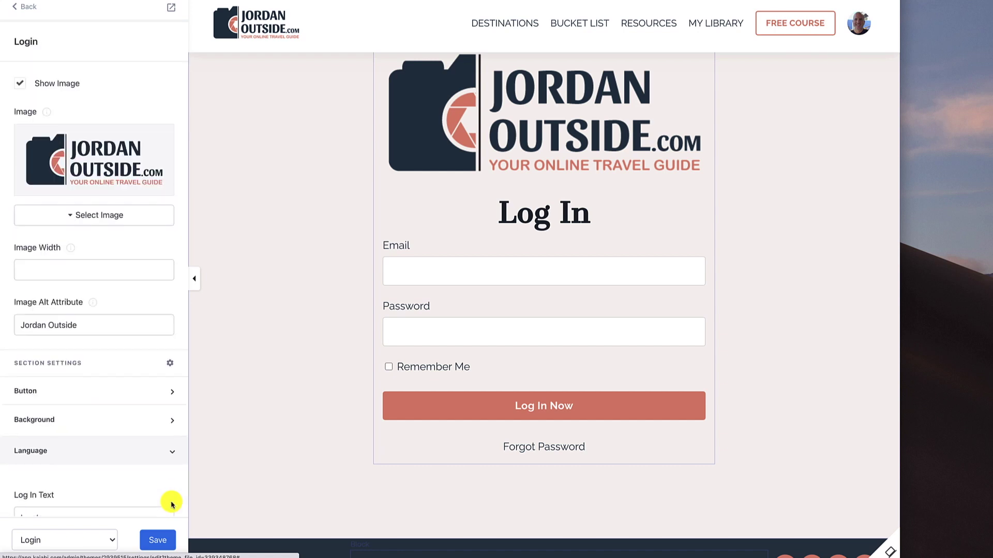
pyautogui.scroll(-3, 138, 439)
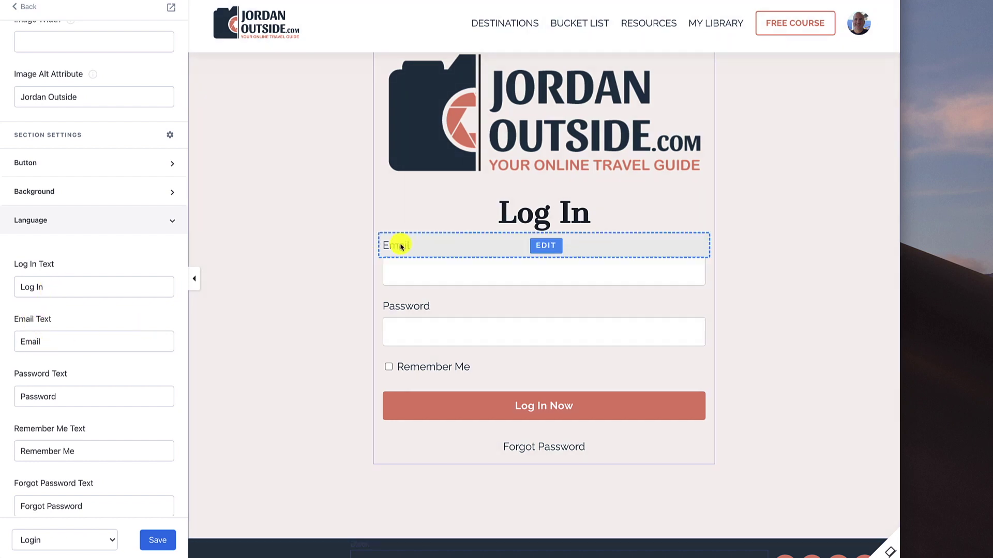
pyautogui.scroll(-1, 60, 381)
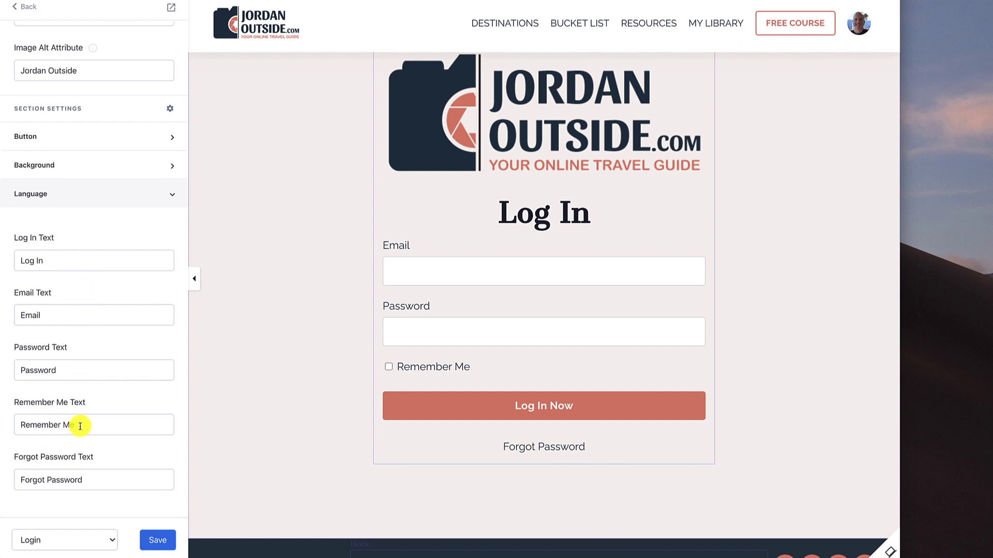
# Save the login page, exit to the admin, and preview Login under Website > Design.
pyautogui.click(160, 541)
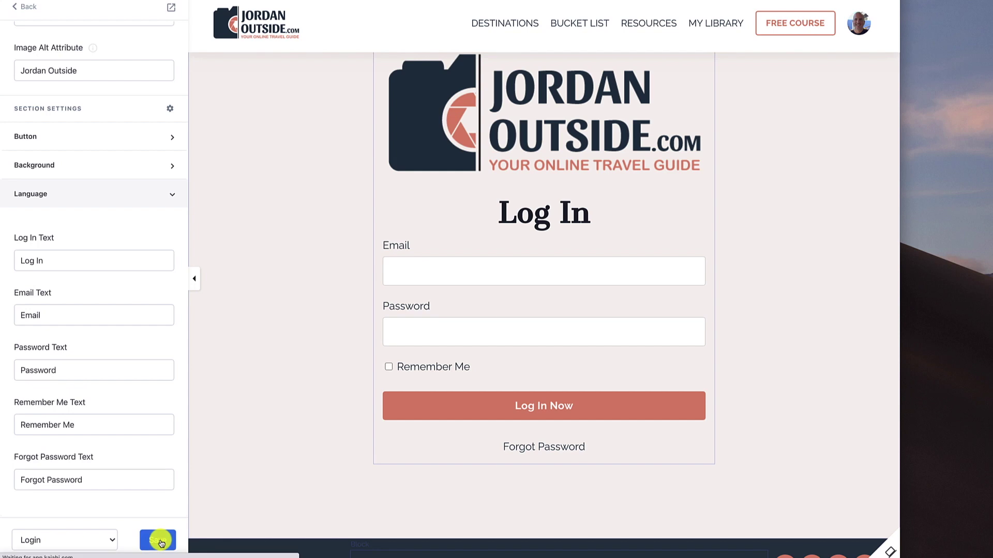
pyautogui.scroll(5, 93, 269)
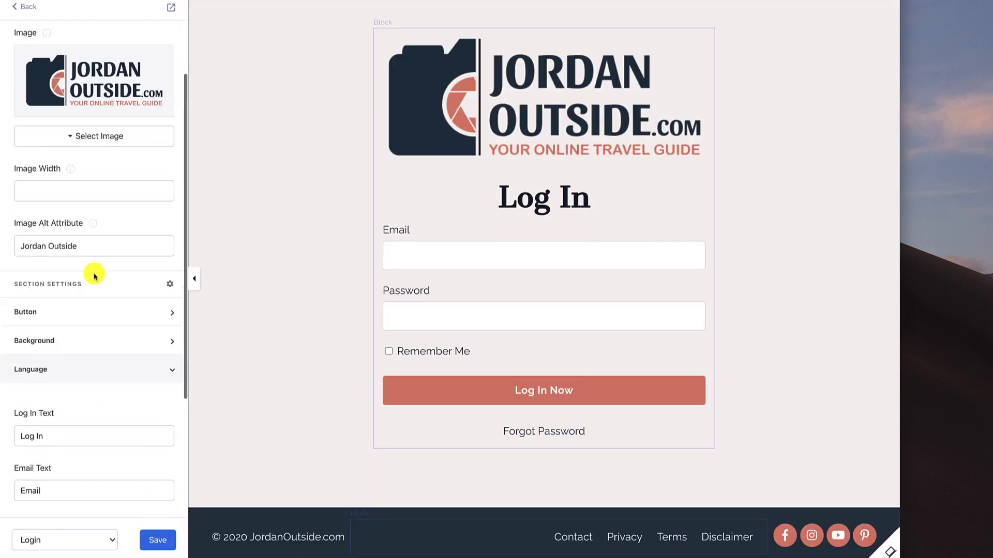
pyautogui.click(28, 11)
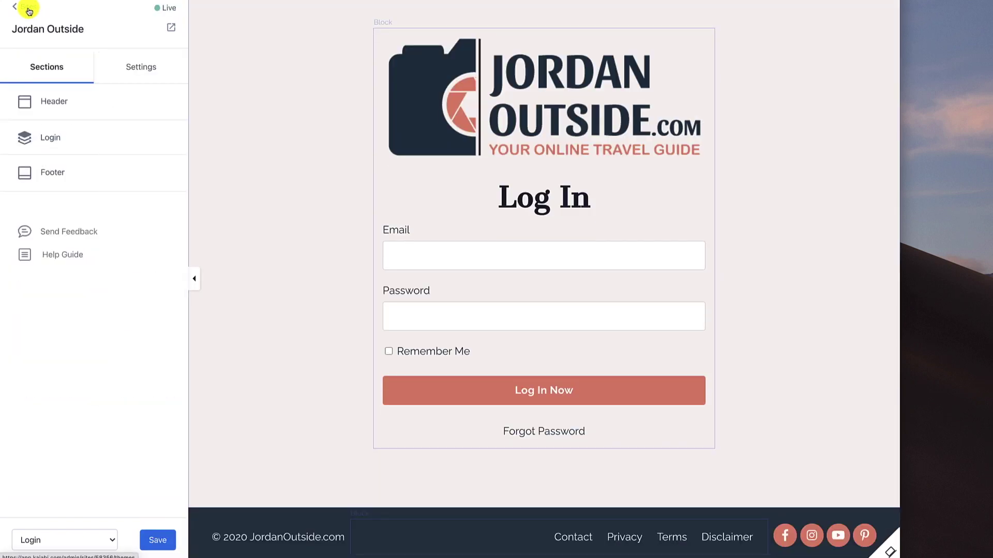
pyautogui.click(29, 11)
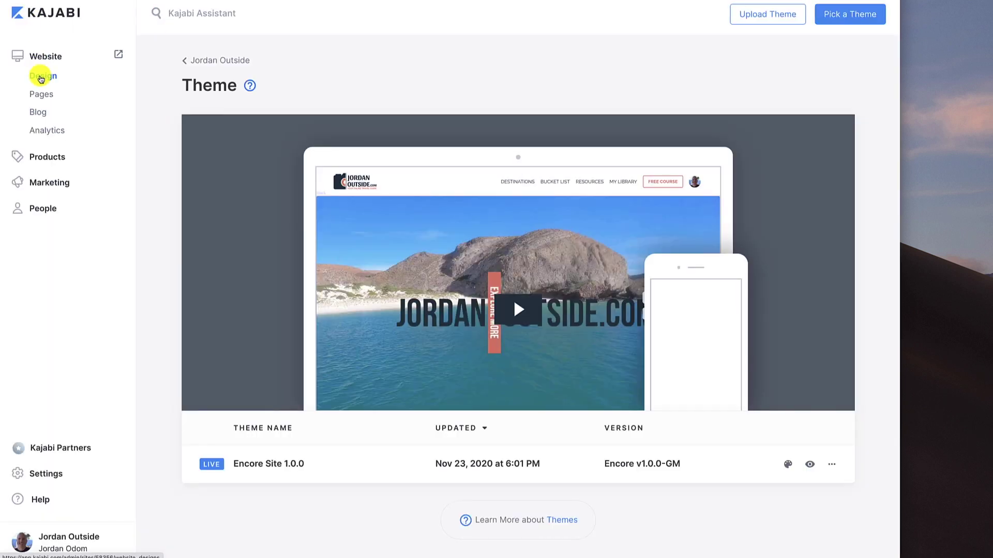
pyautogui.click(41, 78)
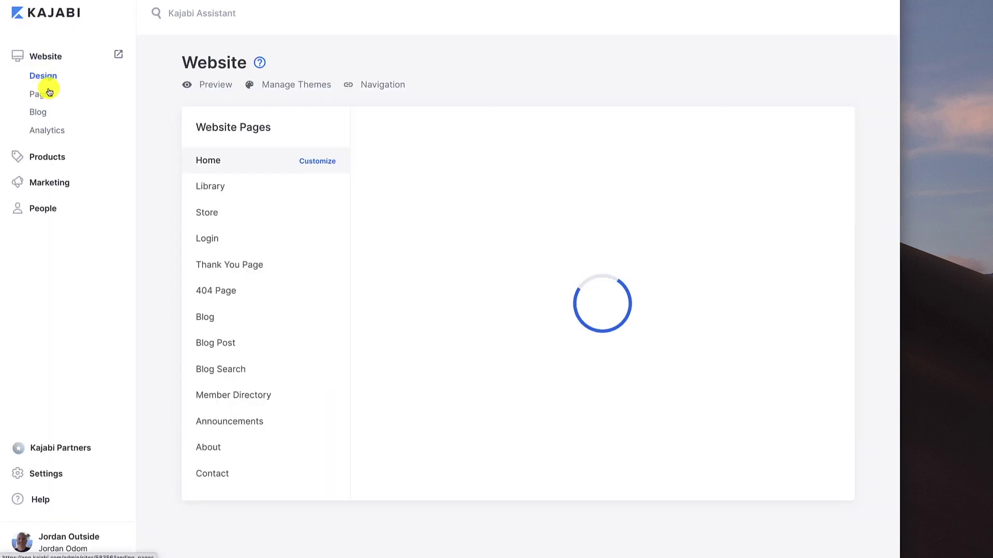
pyautogui.click(201, 244)
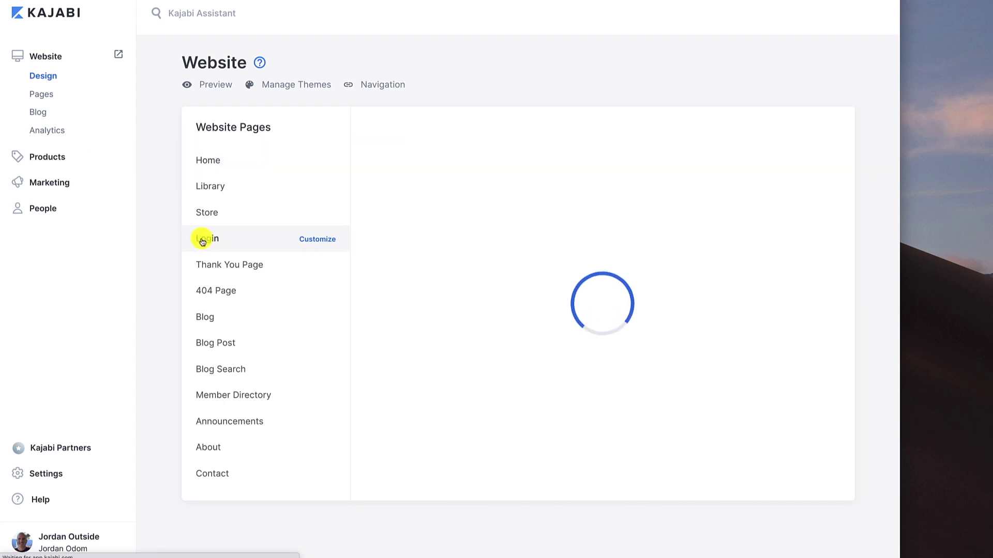